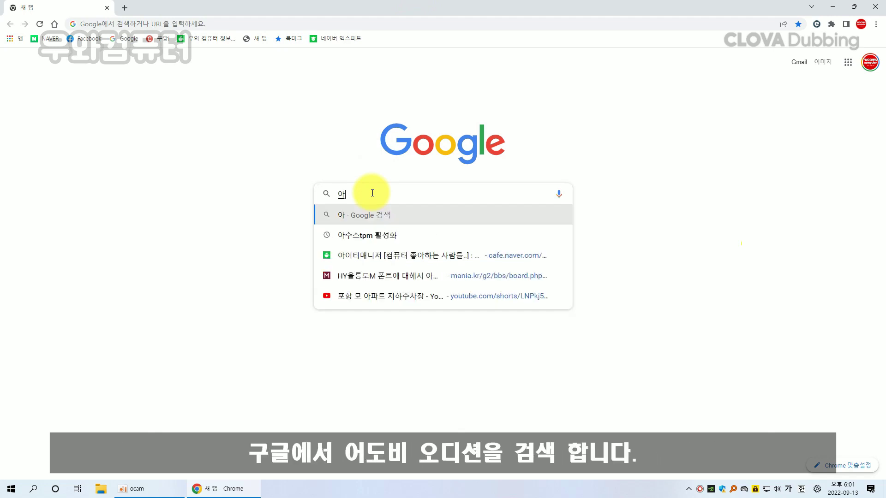
Search Google for "어도비오디션 무료" and open Adobe's Audition free trial page.
type("오디션 무료")
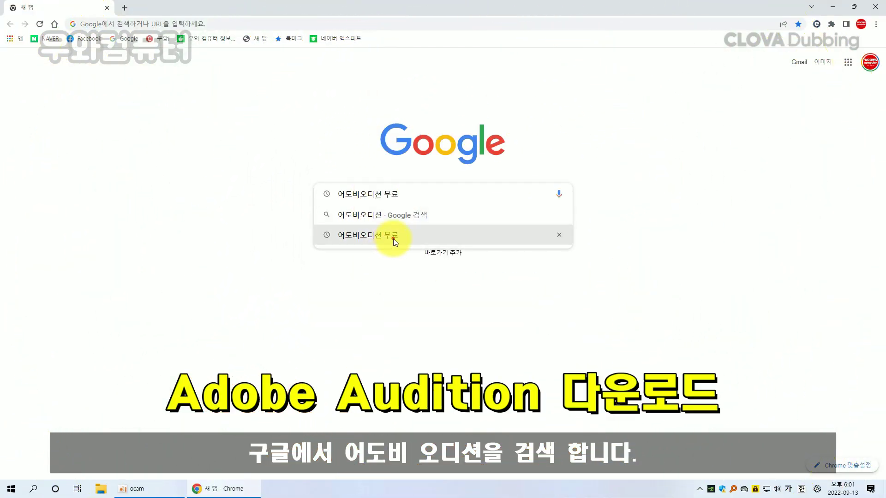
left_click(393, 239)
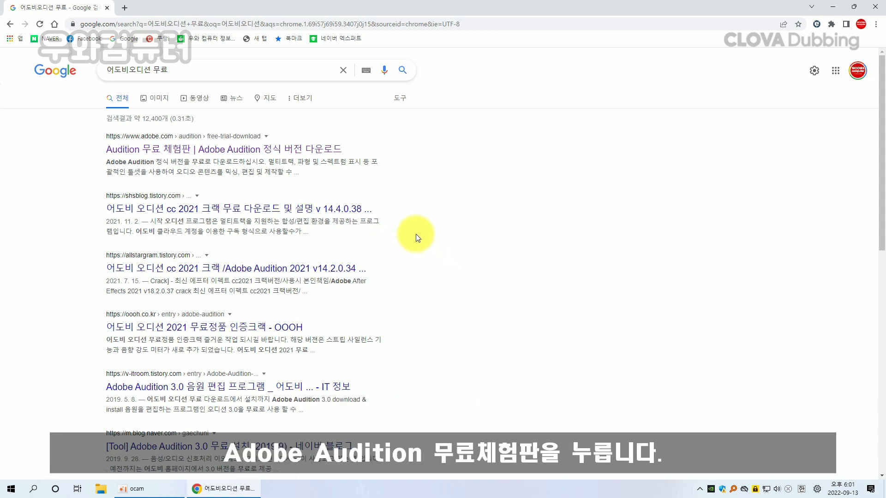
left_click(272, 158)
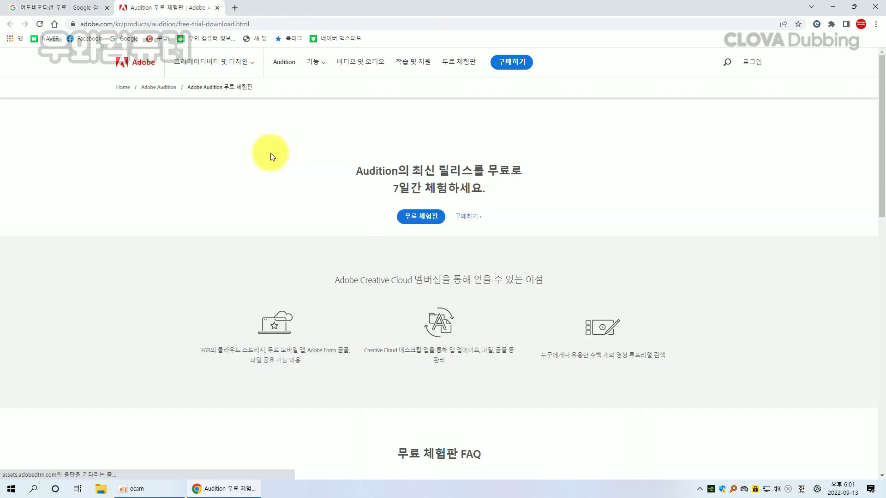
Download the Audition free trial installer to the desktop as Audition_Set-Up (1) and run it.
left_click(416, 216)
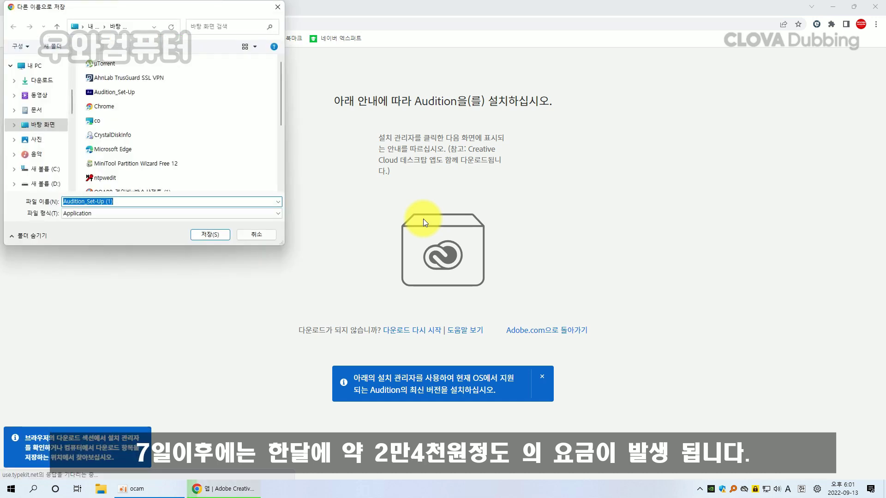
left_click(202, 231)
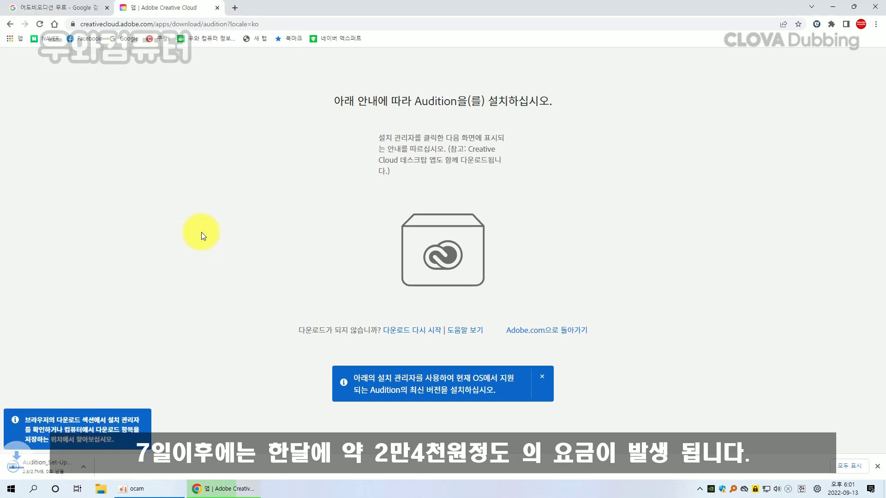
left_click(56, 467)
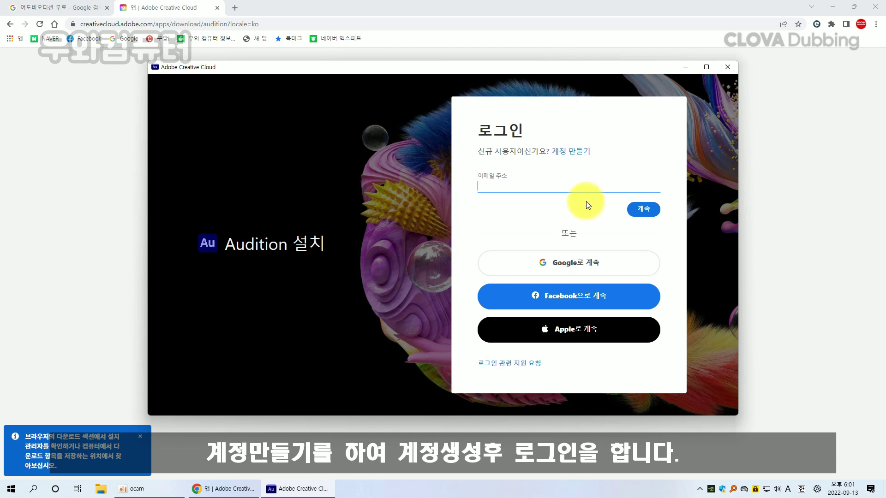
Start creating an Adobe account and continue the 7-day trial as an individual user (개인 사용자용).
left_click(576, 152)
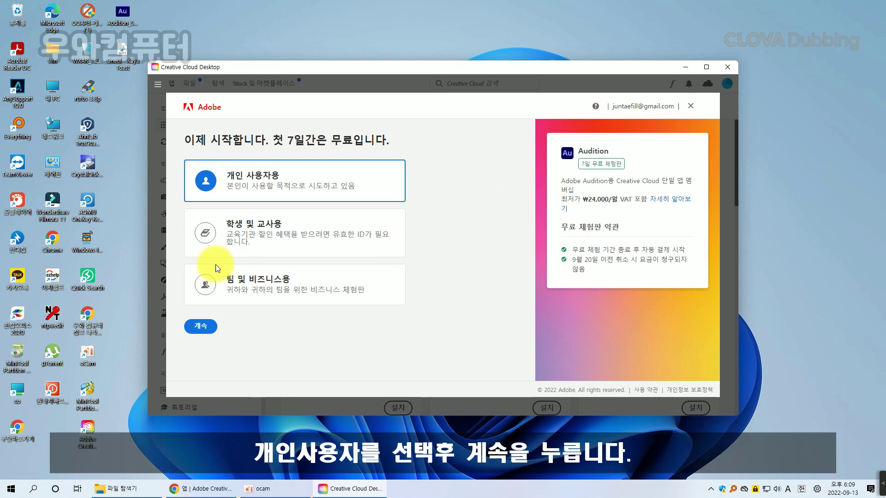
left_click(195, 328)
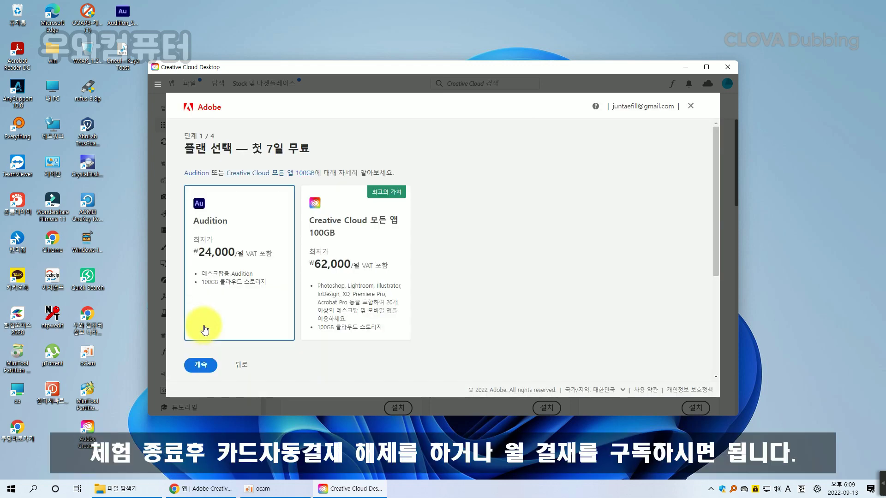
Continue with the single-app Audition plan and the annual commitment billed monthly at ₩24,000.
scroll(220, 325, "down", 2)
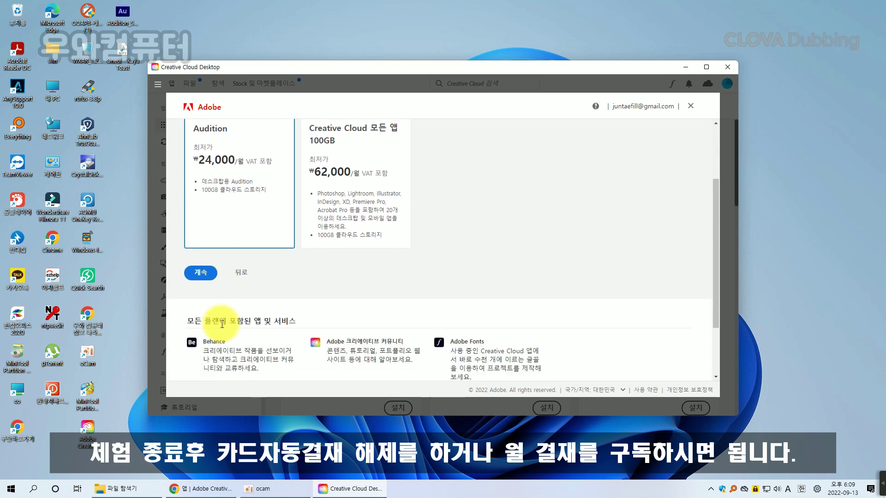
scroll(222, 324, "down", 2)
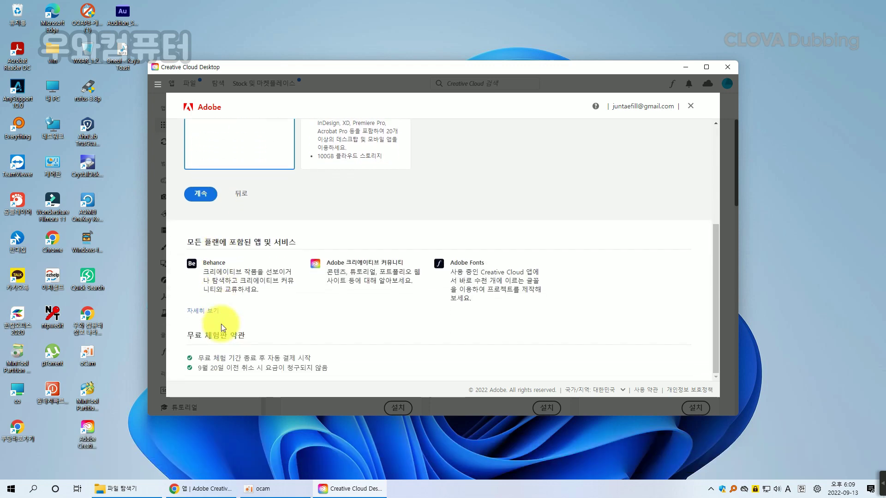
scroll(221, 324, "up", 5)
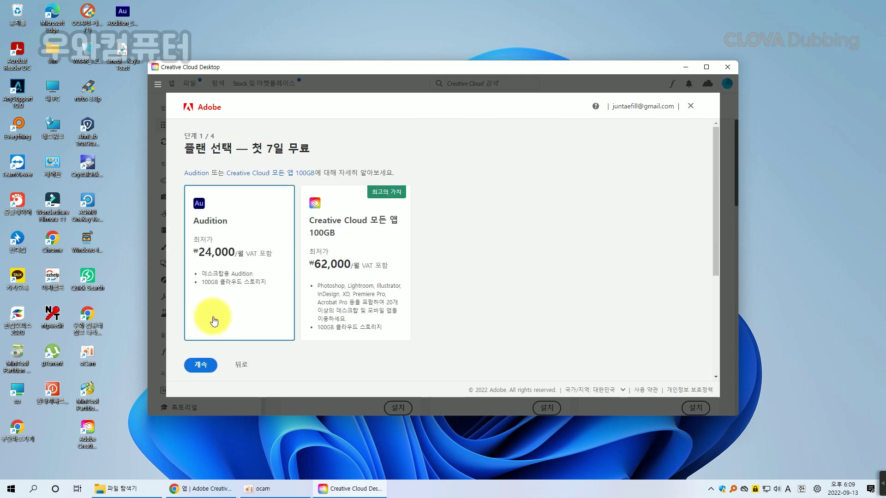
left_click(203, 364)
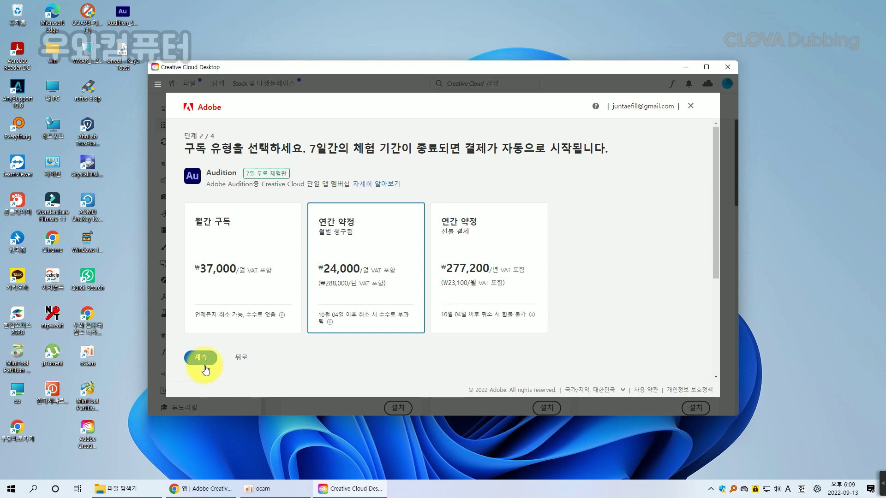
left_click(211, 360)
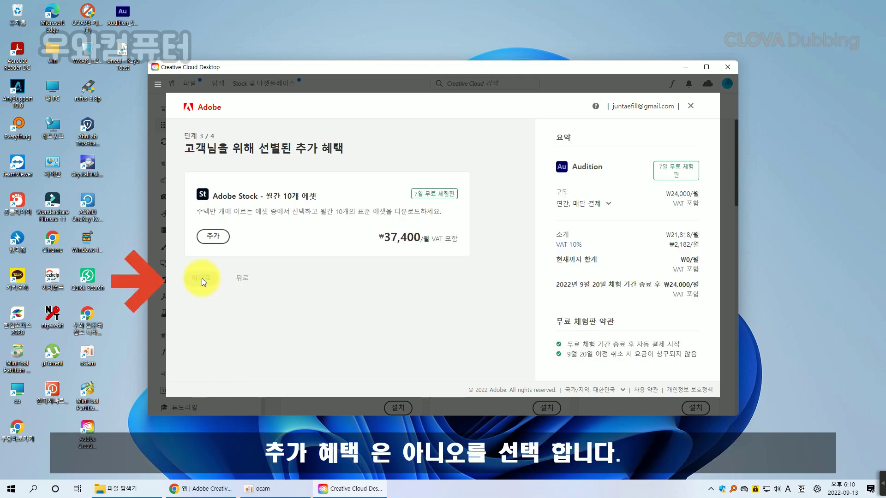
Decline the Adobe Stock add-on and start the free trial period from the payment details page.
left_click(201, 279)
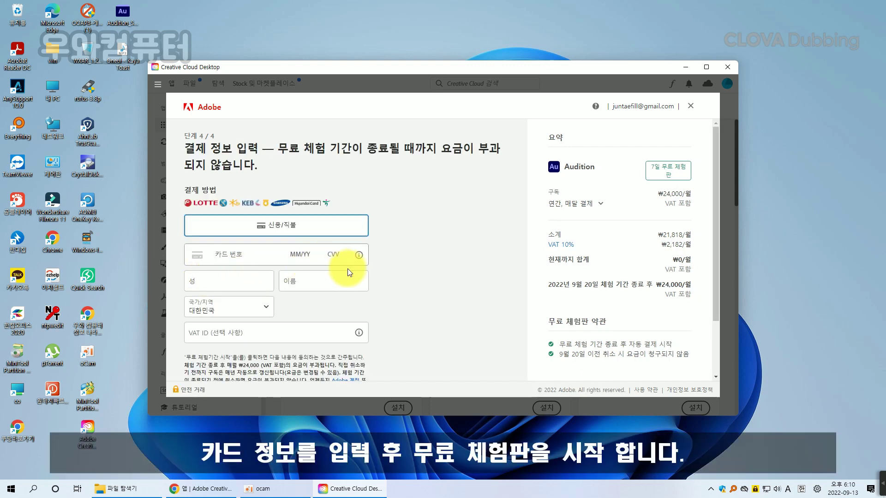
scroll(347, 272, "down", 2)
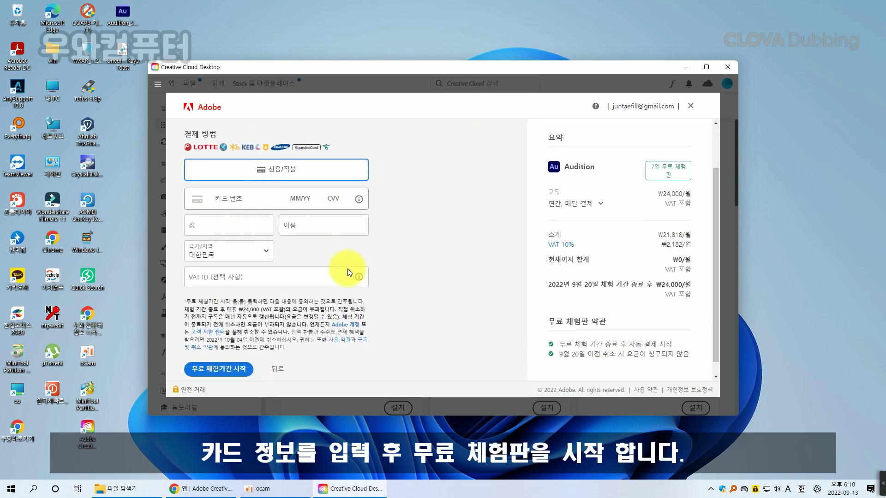
left_click(226, 362)
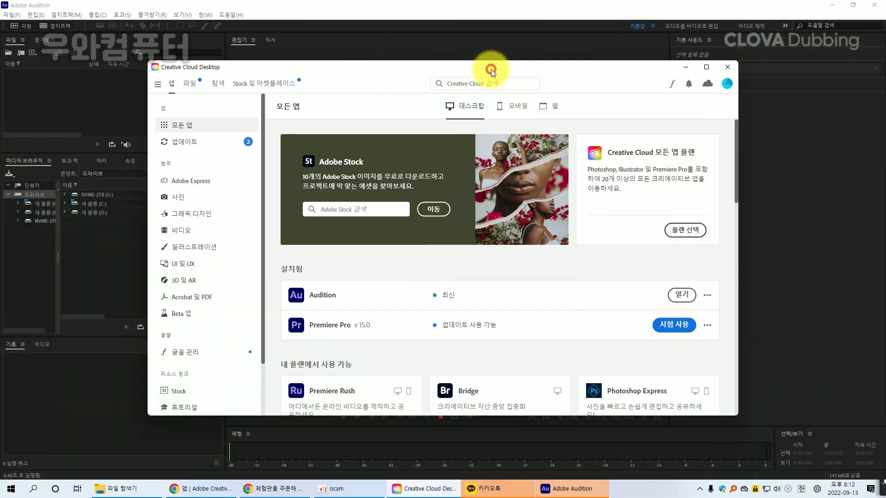
Bring Adobe Audition in front of Creative Cloud Desktop, look through the Audition 학습 window and close it.
left_click_drag(491, 69, 544, 93)
left_click(542, 88)
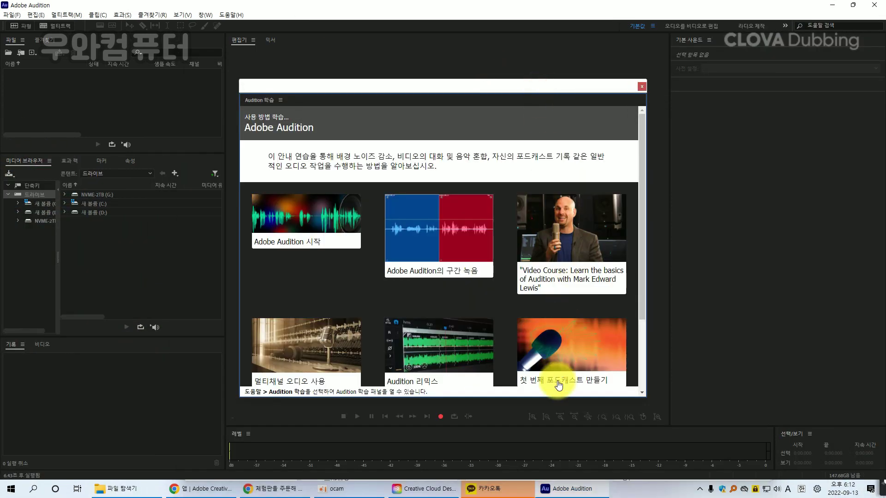
scroll(554, 369, "down", 3)
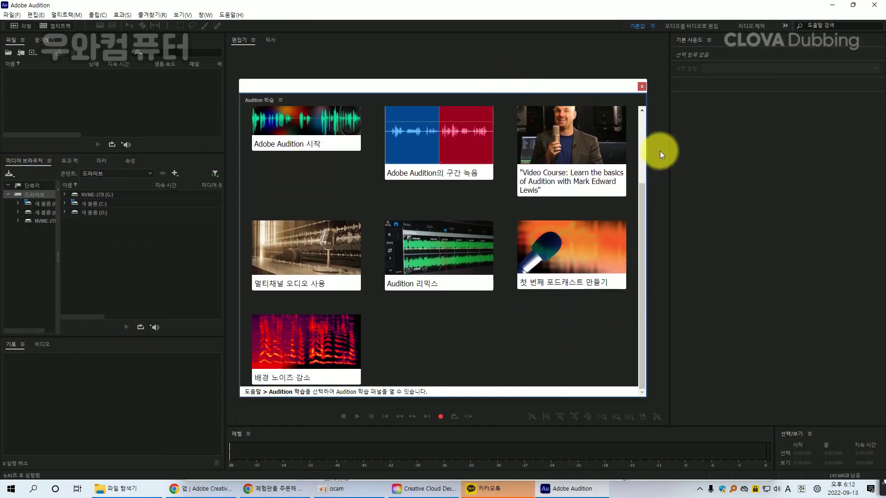
left_click(641, 86)
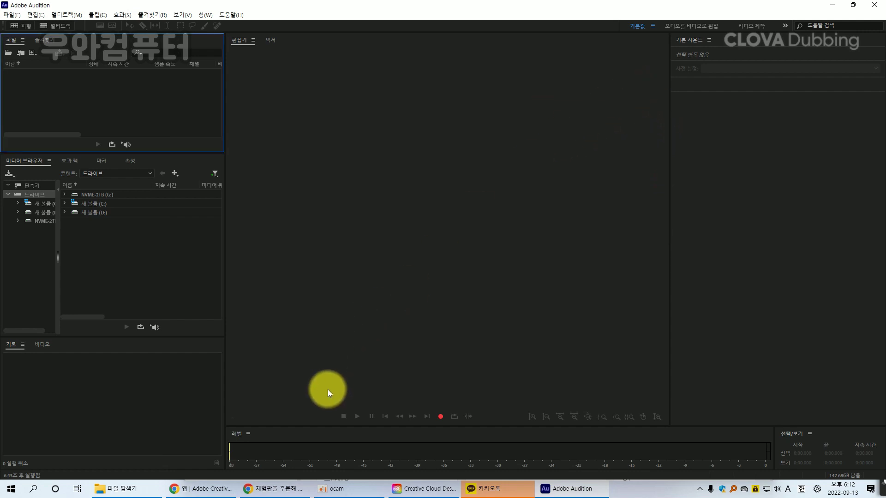
left_click(561, 492)
left_click(560, 492)
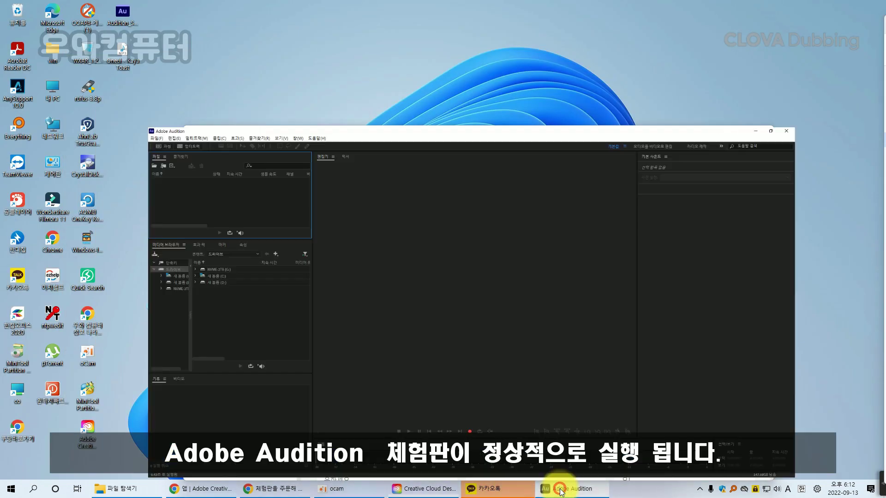
left_click(425, 490)
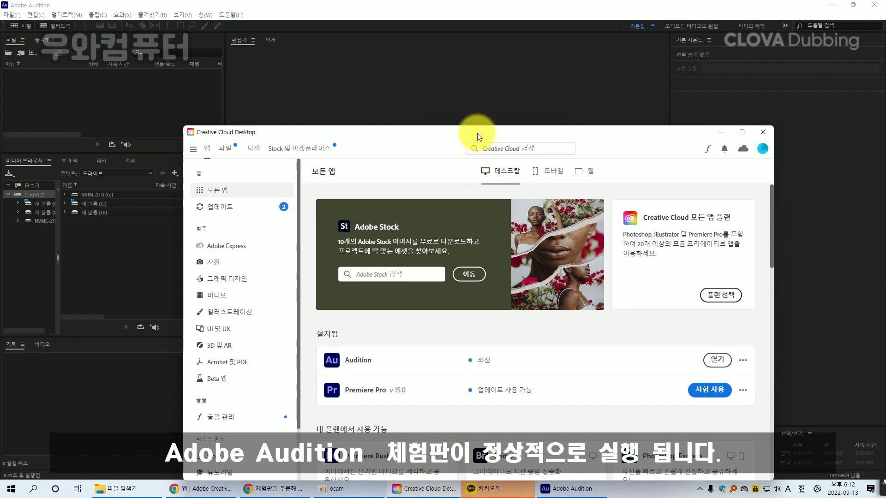
left_click_drag(475, 134, 421, 59)
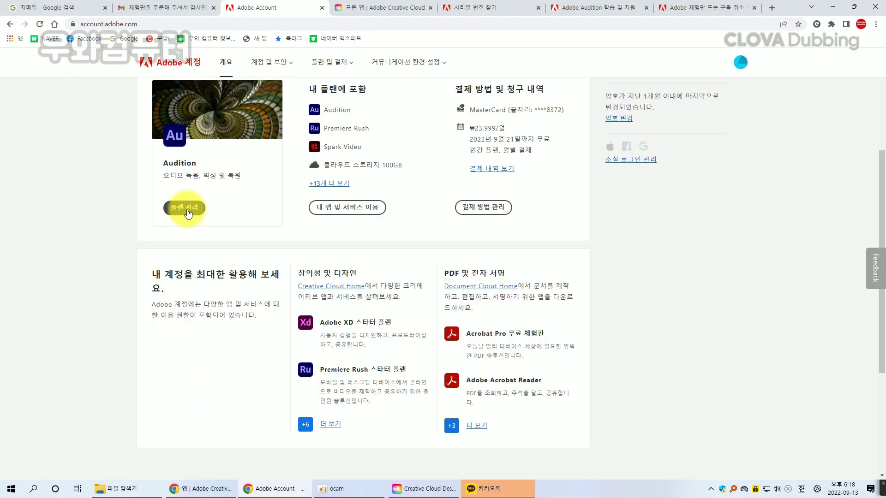
Start cancelling the Audition plan from its plan management, verifying with the account password, and continue past the cancellation details.
left_click(185, 209)
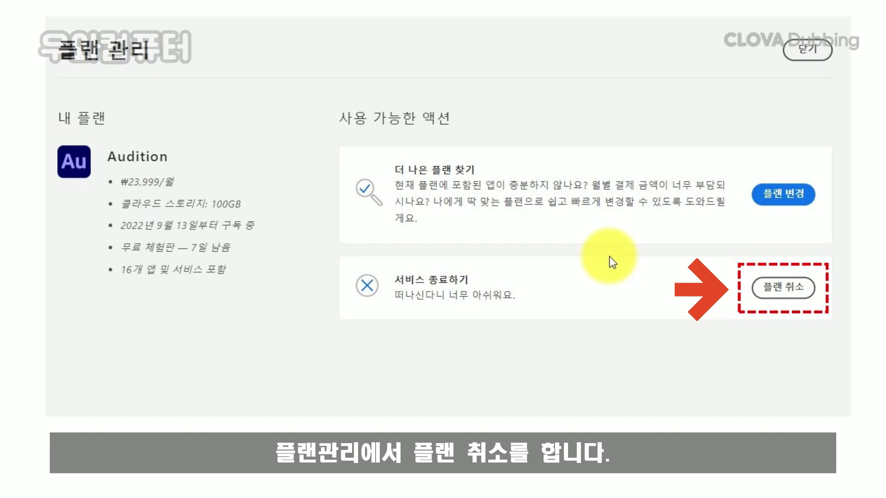
type("******")
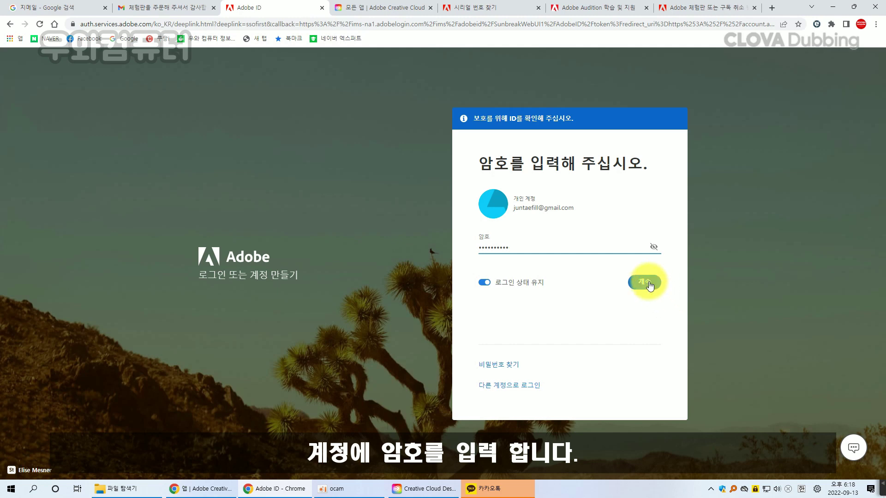
left_click(649, 283)
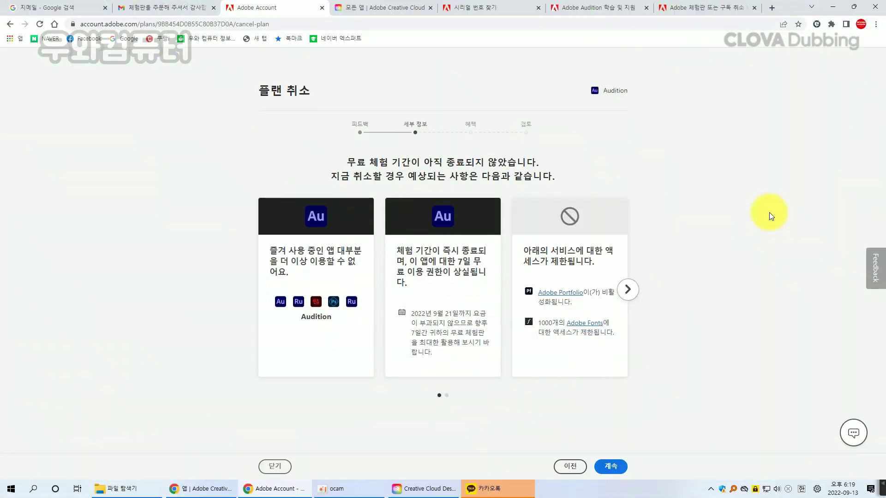
left_click(610, 467)
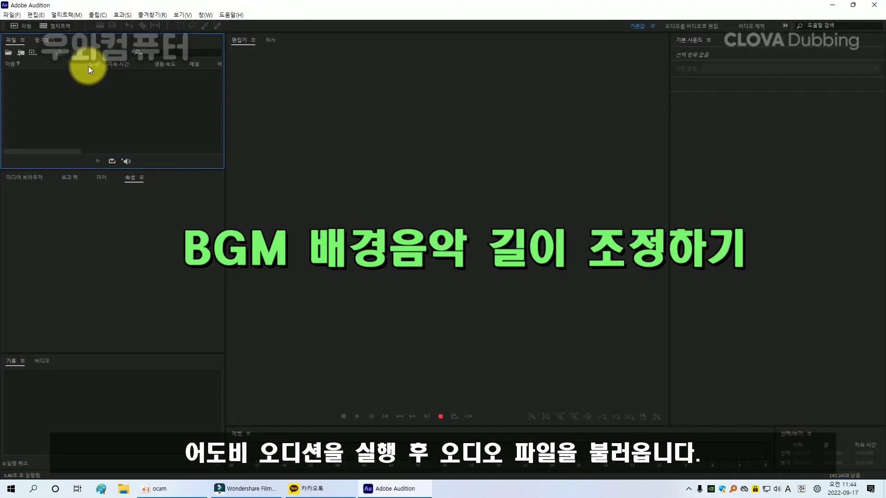
Open the audio file 너에게 from the desktop in Audition.
left_click(12, 14)
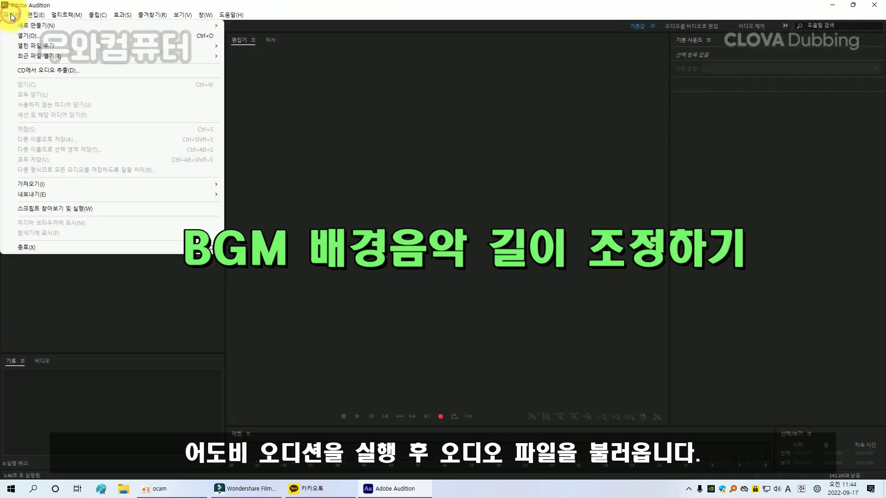
left_click(18, 33)
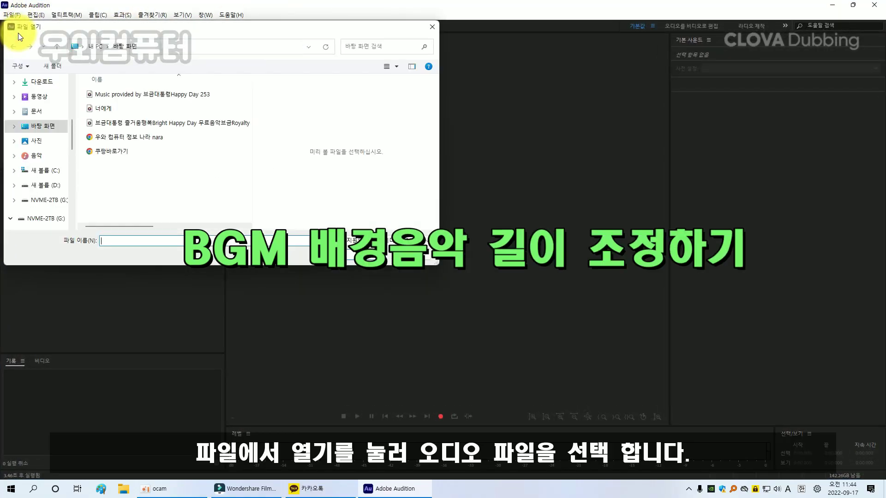
double_click(105, 111)
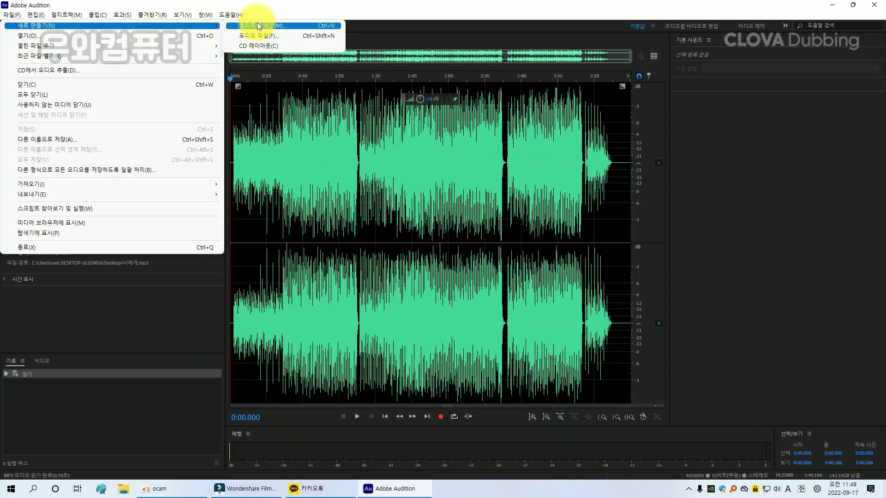
Create a new multitrack session named 신규, overwriting the existing session of that name.
left_click(260, 27)
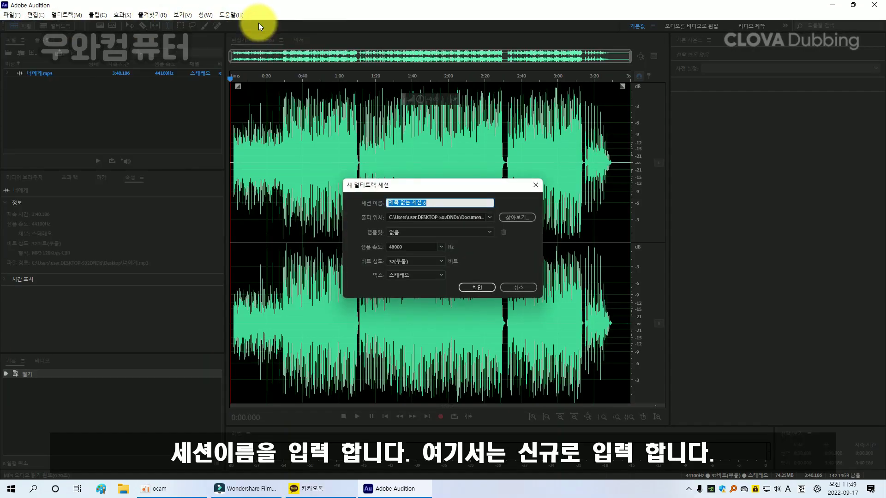
type("신규")
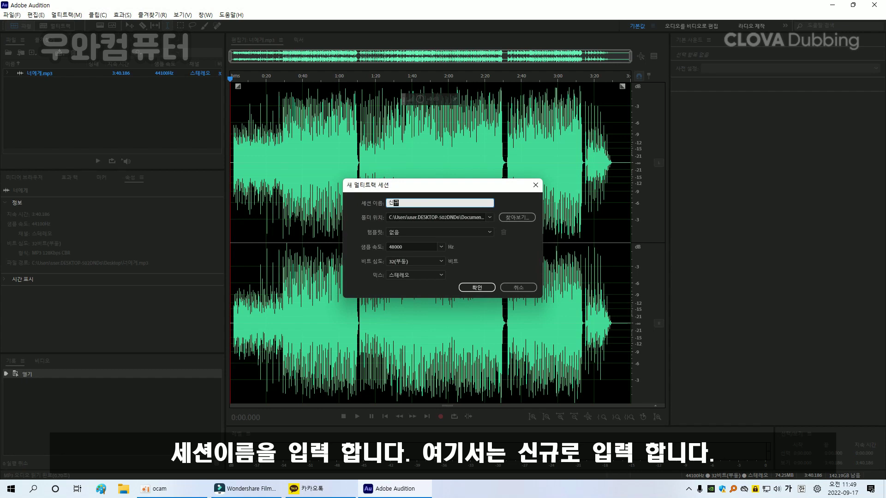
left_click(472, 287)
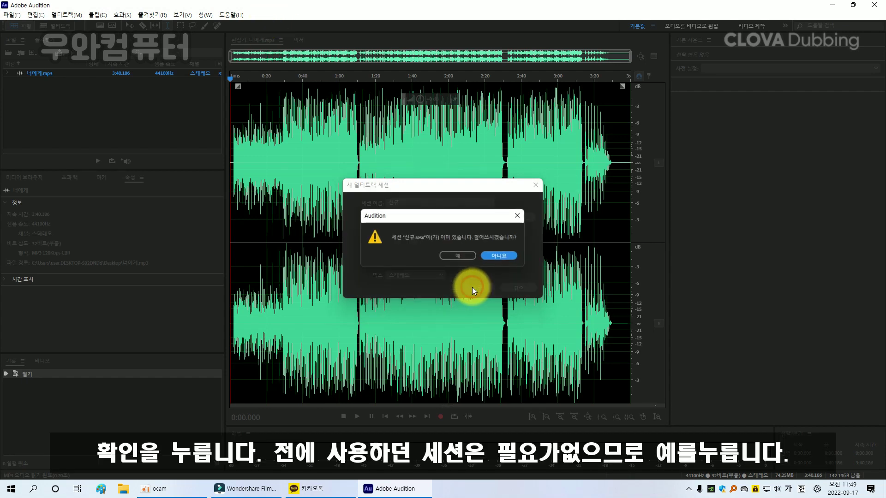
left_click(467, 256)
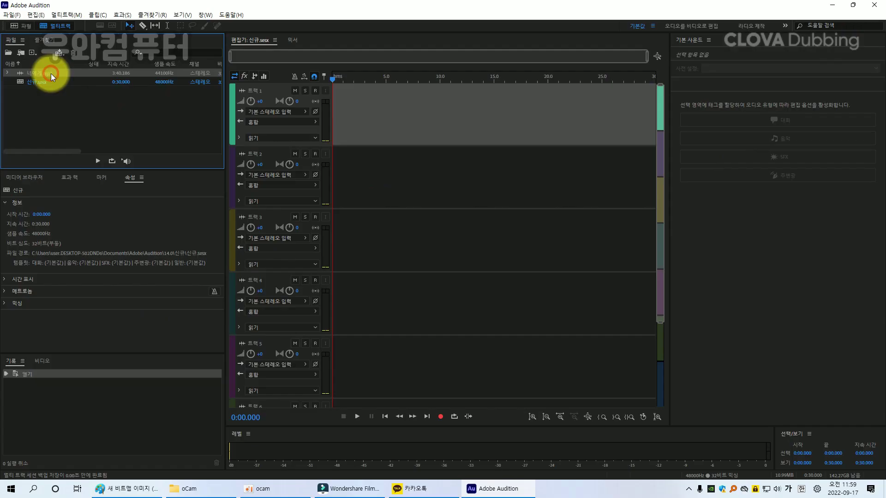
Place 너에게.mp3 at the start of track 1, accepting a copy converted to the session's sample rate.
left_click_drag(49, 73, 336, 115)
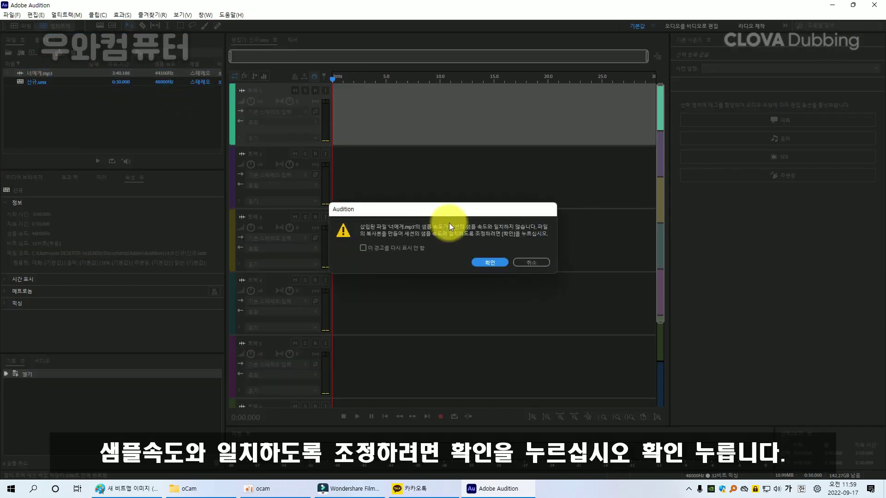
left_click(486, 263)
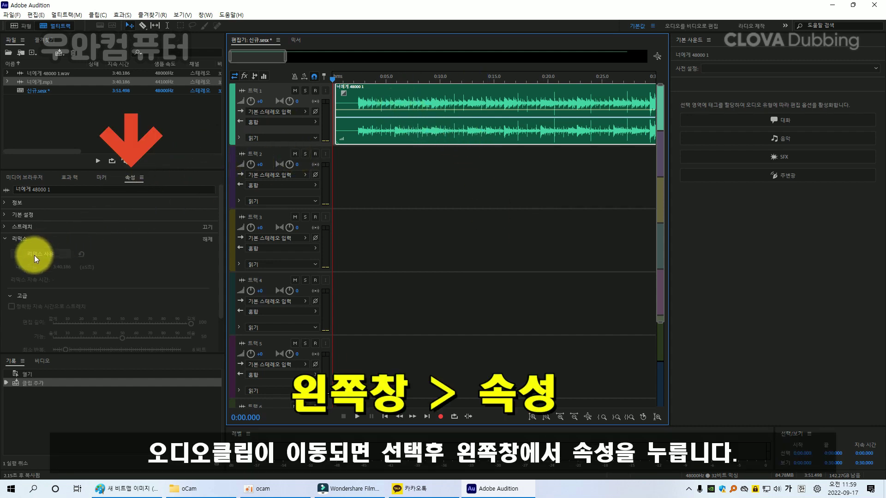
Enable Remix for the 너에게 clip on track 1 and set its target duration to 2:40.186.
left_click(129, 178)
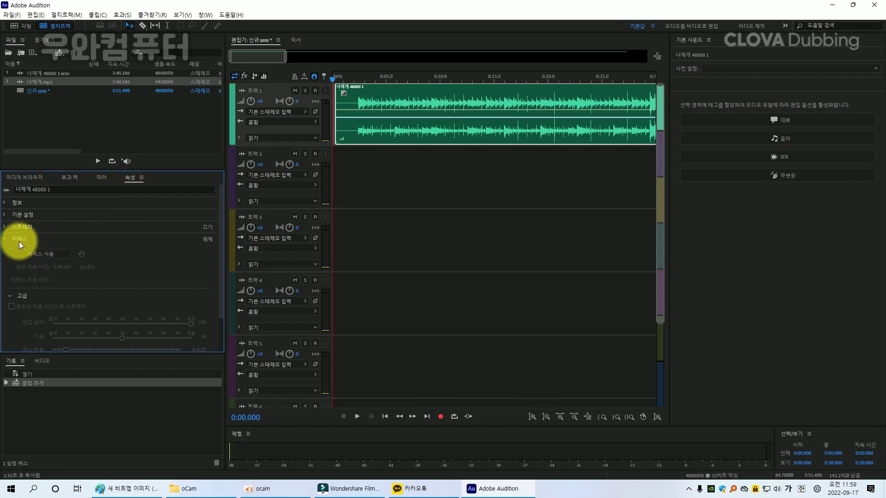
left_click(37, 254)
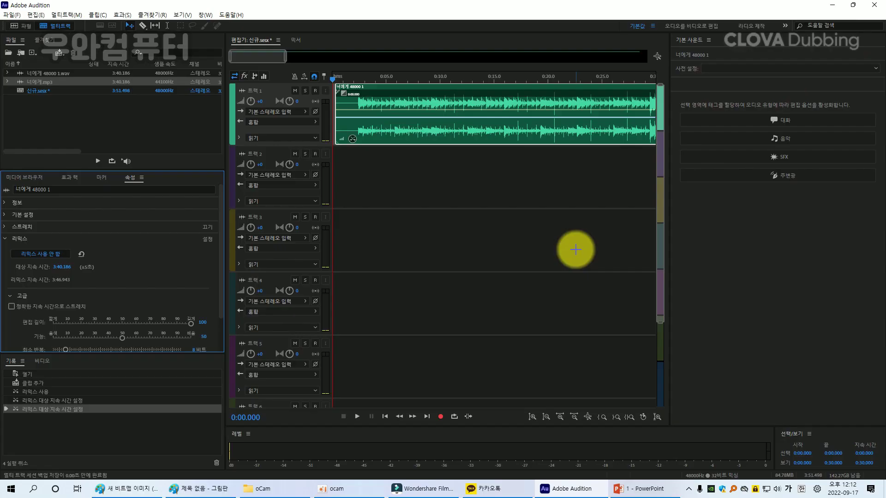
left_click(62, 267)
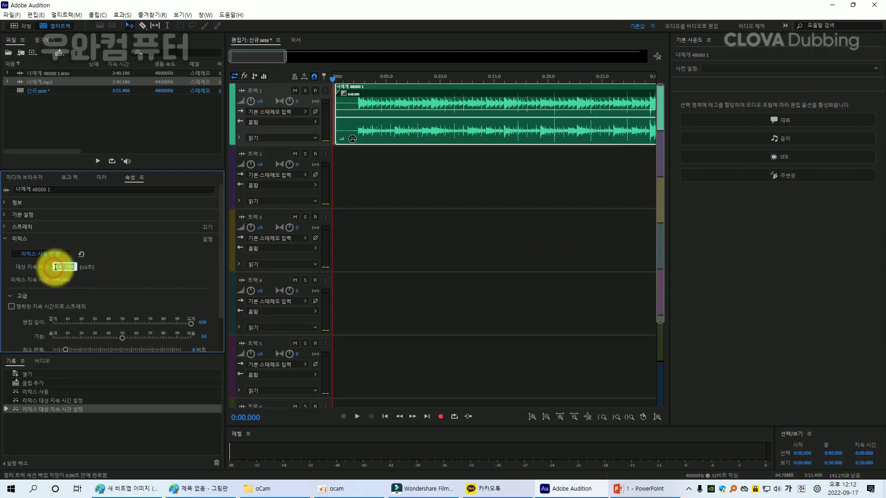
left_click(55, 267)
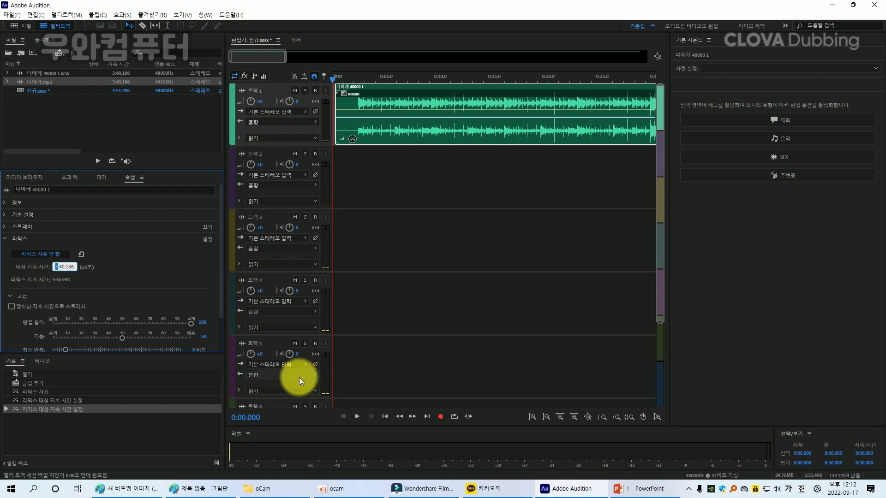
type("2")
left_click(175, 277)
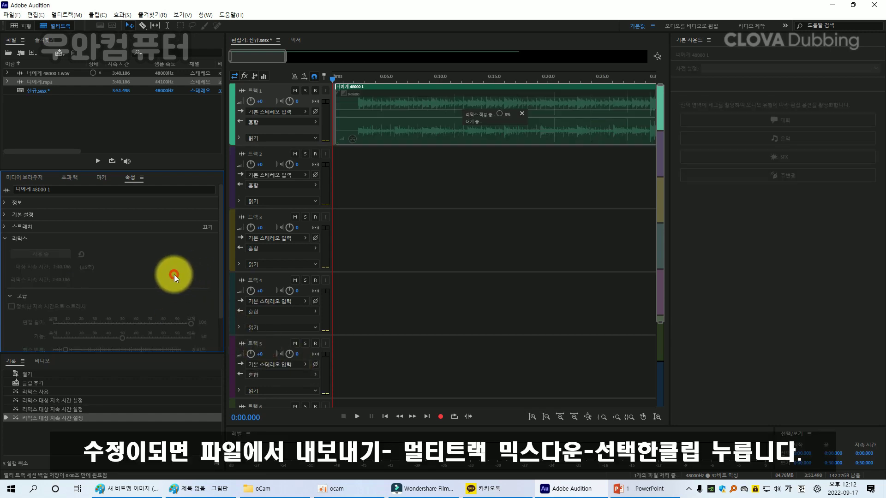
Start a multitrack mixdown export of only the selected clip.
left_click(14, 17)
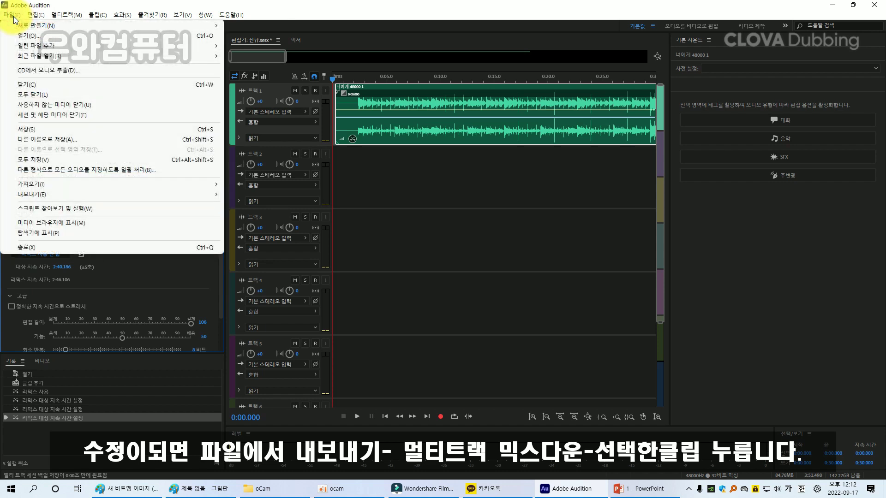
left_click(26, 194)
mouse_move(277, 239)
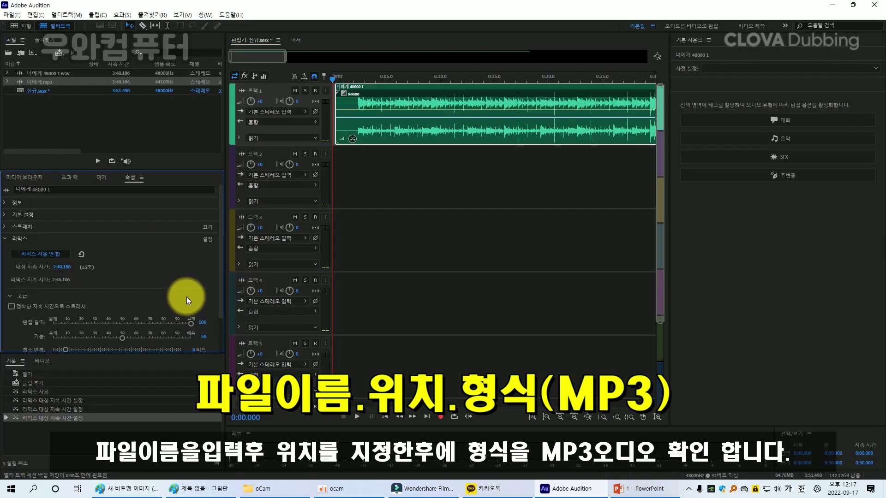
left_click(12, 15)
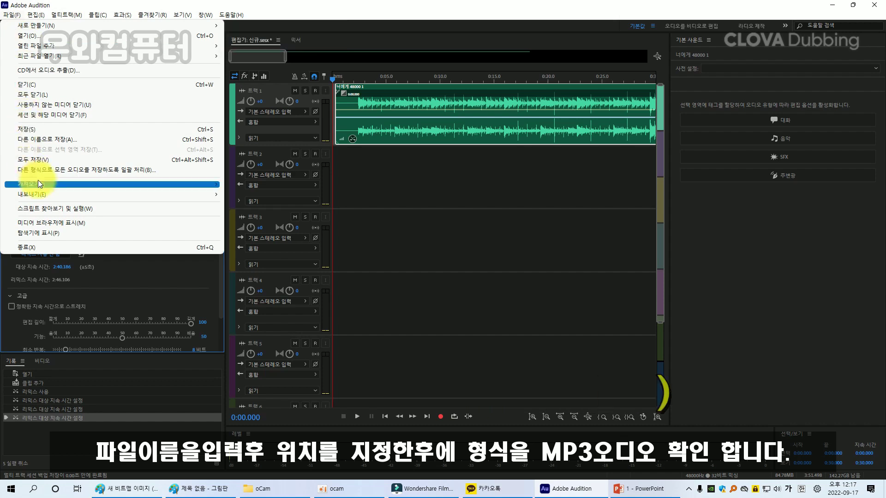
mouse_move(43, 198)
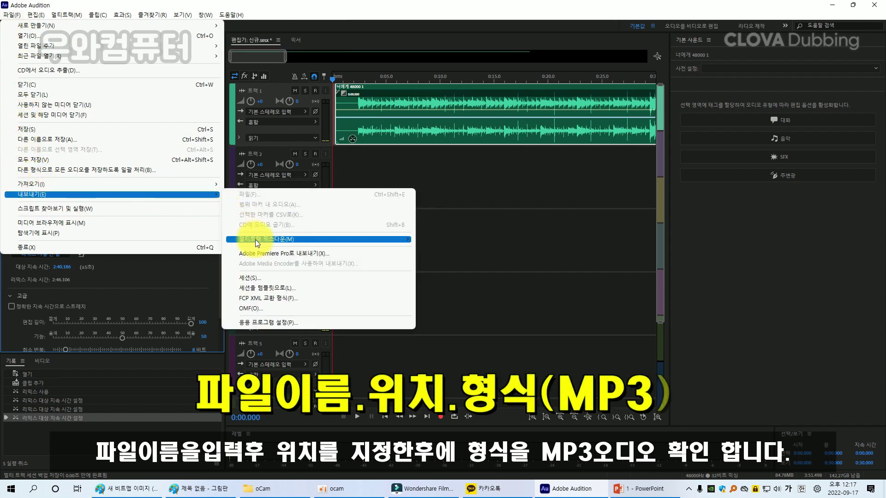
mouse_move(260, 246)
left_click(456, 261)
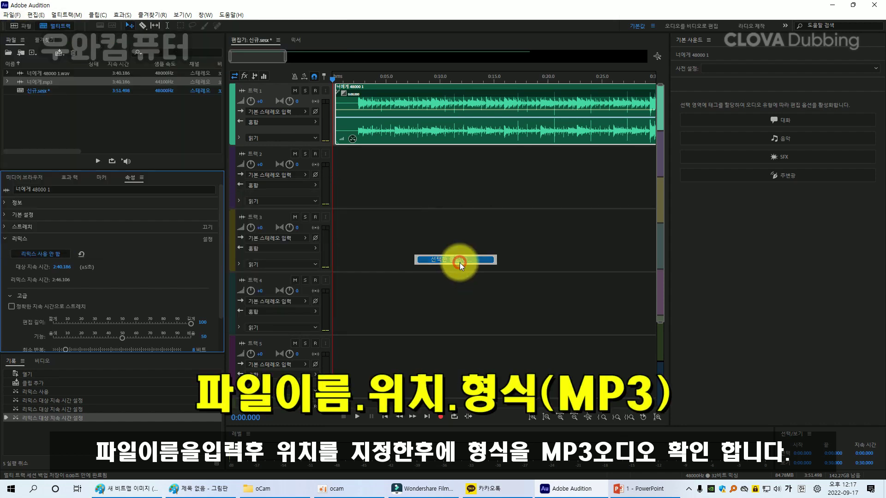
Export the mixdown to the desktop as 수정 in MP3 audio format.
left_click(435, 152)
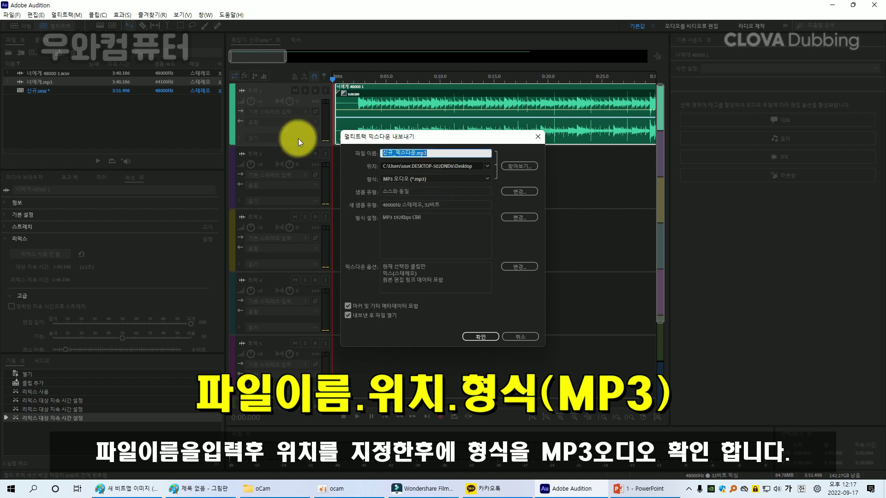
type("수저")
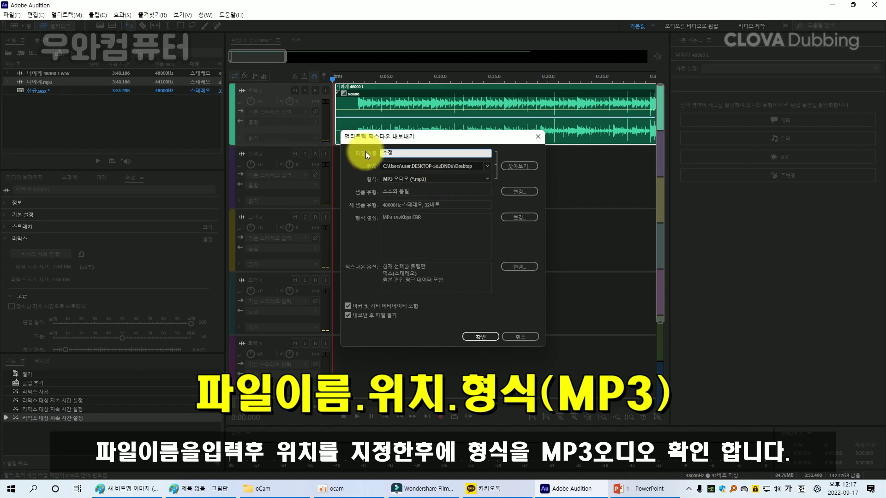
left_click(511, 168)
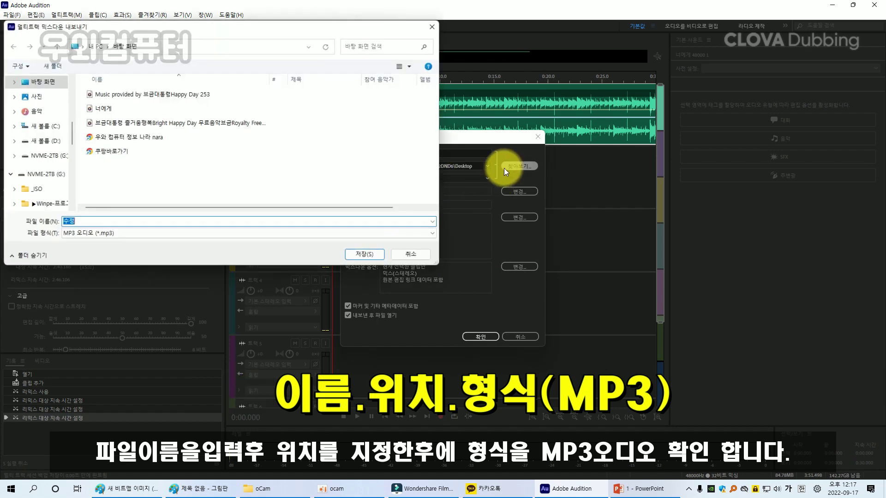
left_click(364, 254)
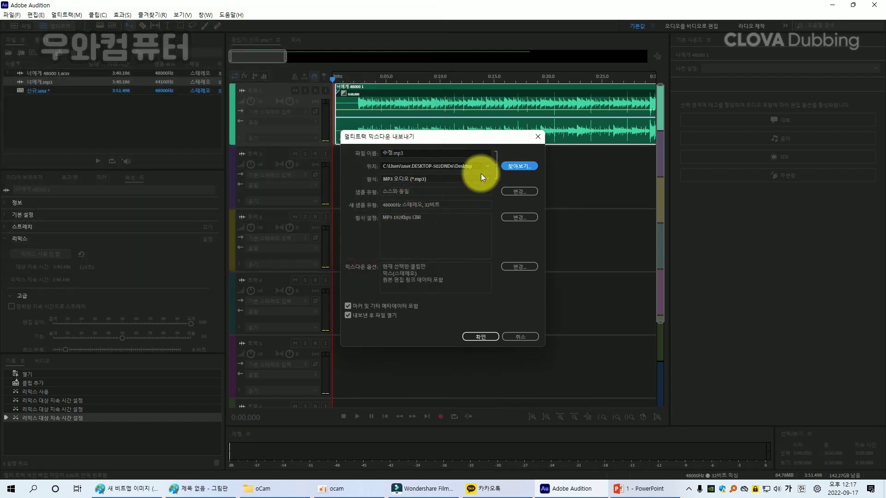
left_click(443, 178)
left_click(417, 280)
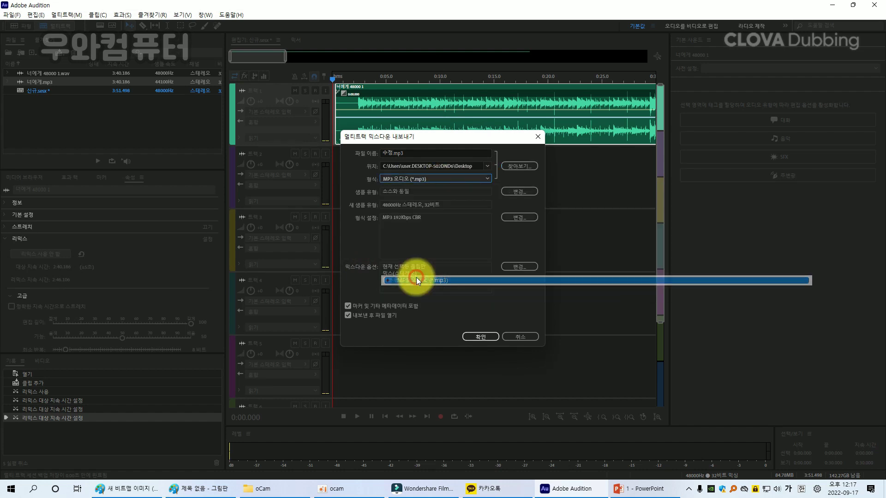
left_click(481, 337)
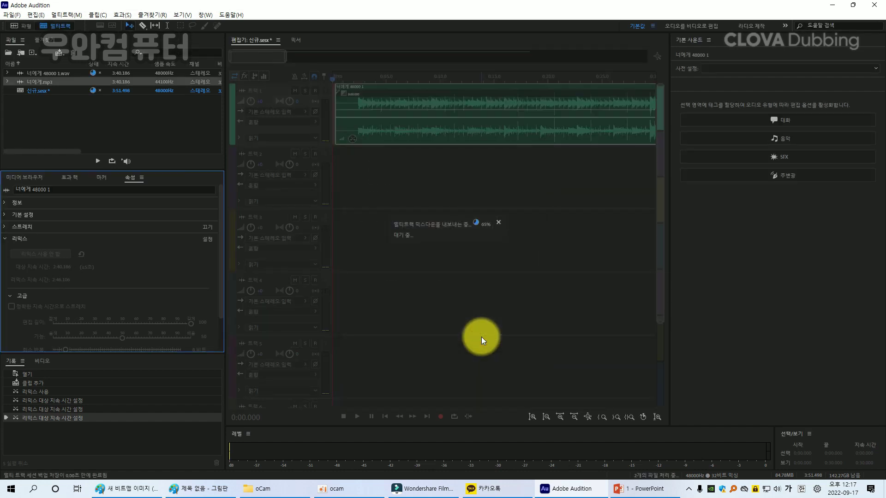